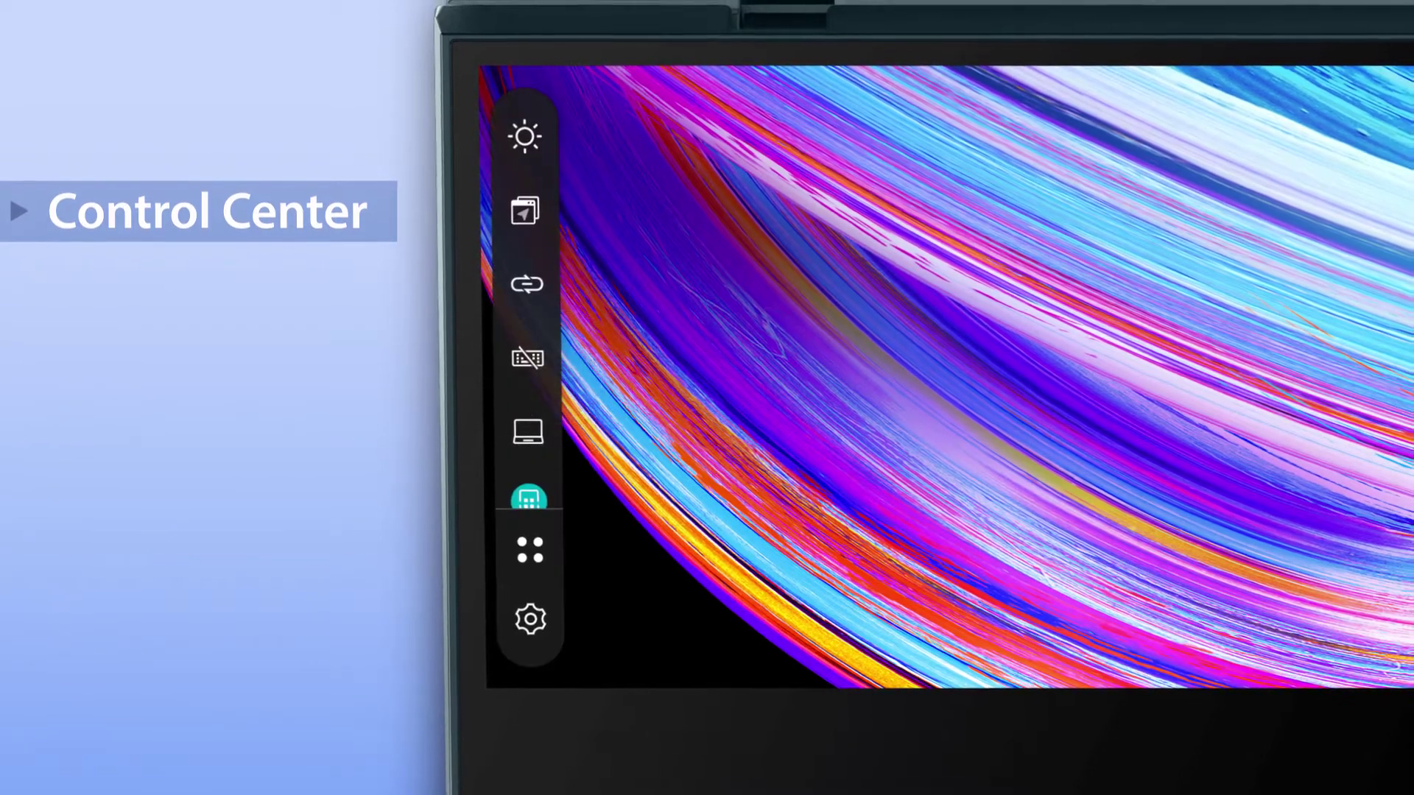
# Open the App Launcher from the Control Center sidebar to show the Video edit, 2D design and Work notes groups
pyautogui.click(530, 547)
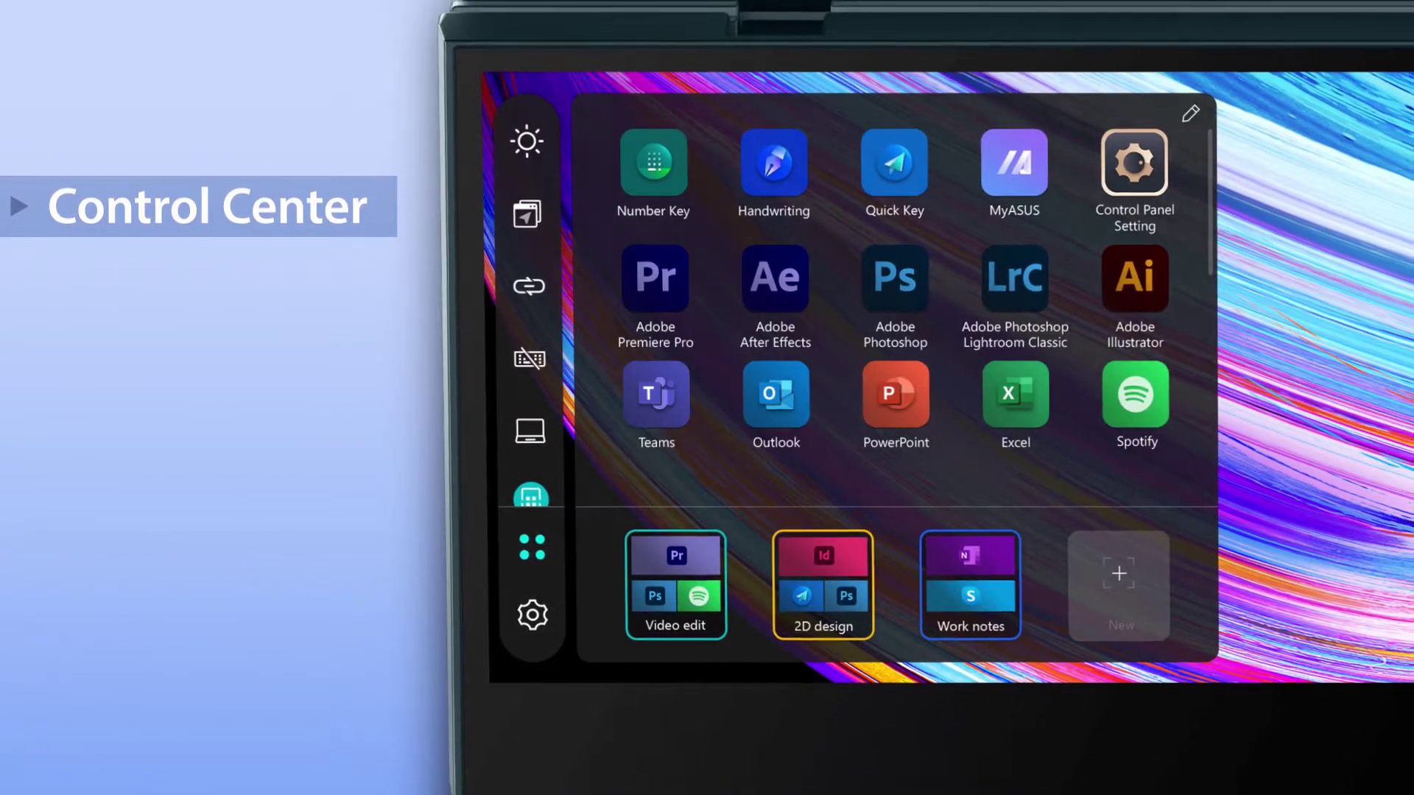